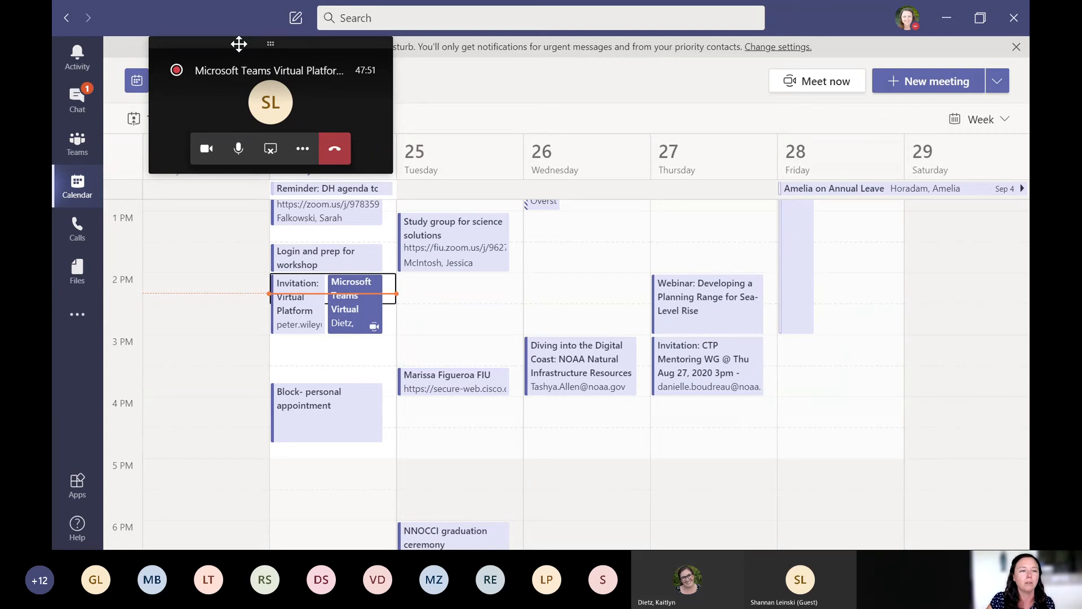
# - Move the floating call window off the calendar controls and start scheduling a new meeting
pyautogui.moveTo(239, 44); pyautogui.dragTo(227, 64)
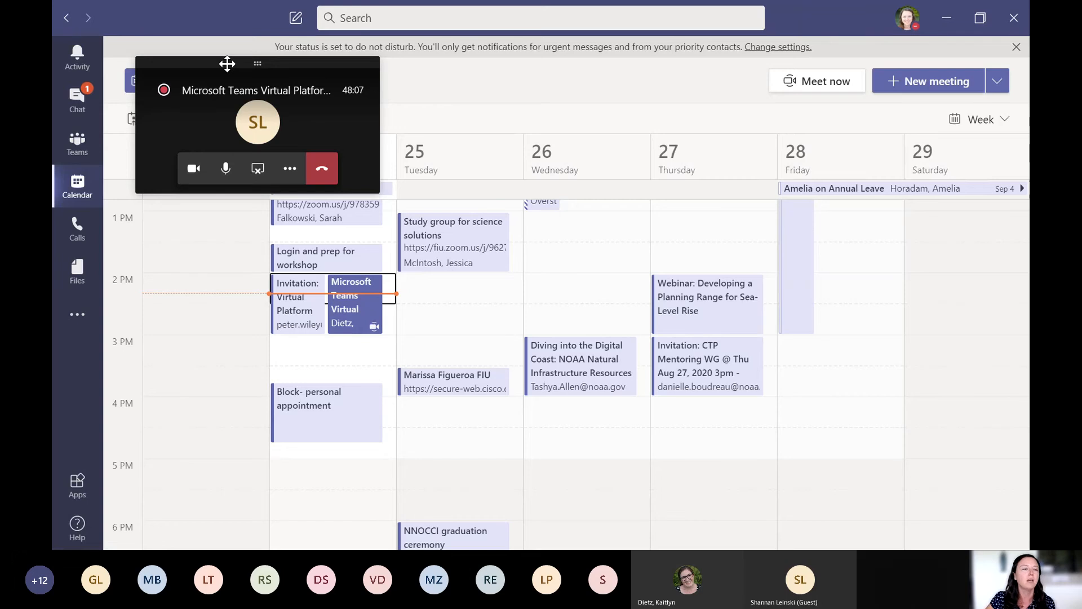
pyautogui.moveTo(227, 64); pyautogui.dragTo(837, 218)
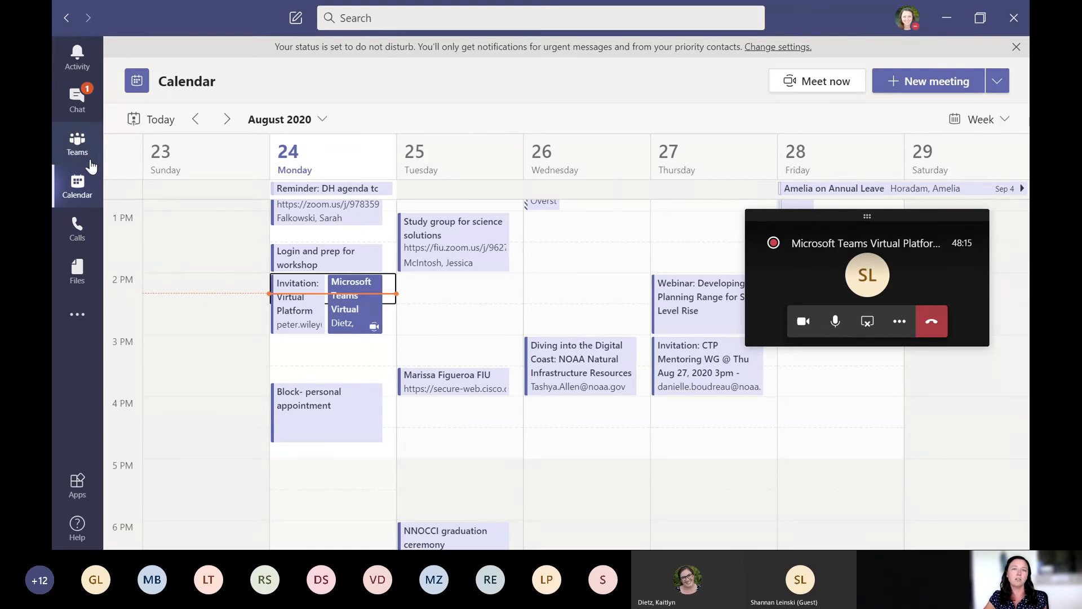
pyautogui.click(83, 188)
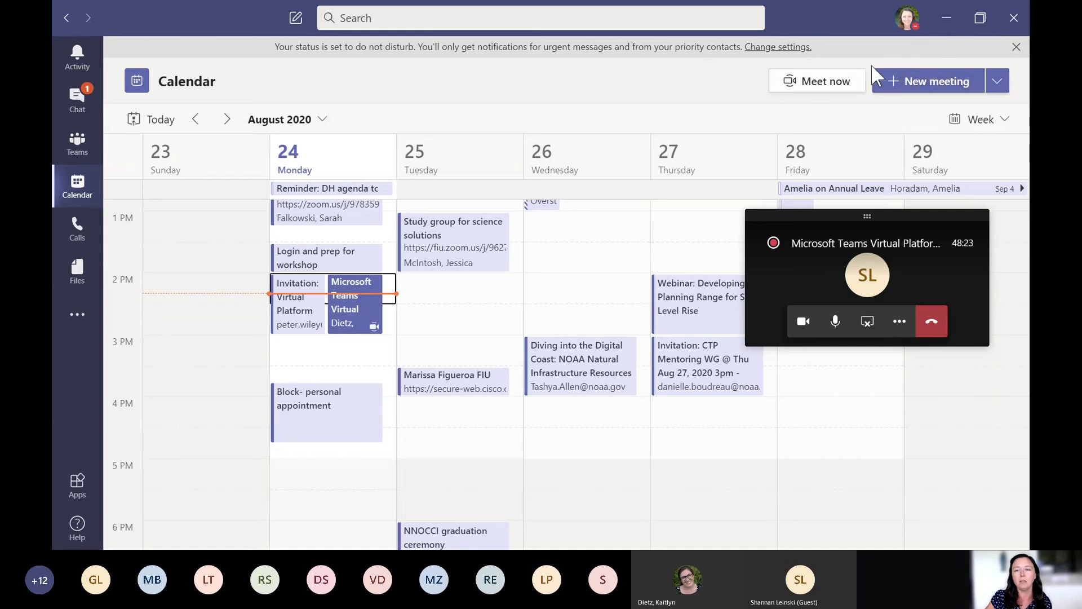
pyautogui.click(1000, 86)
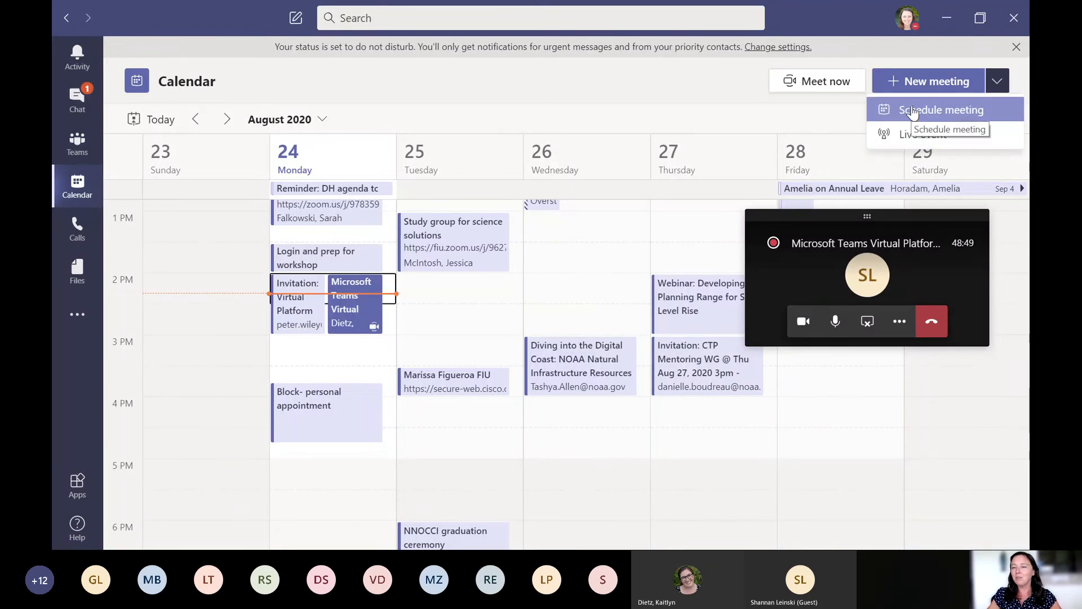
pyautogui.click(985, 115)
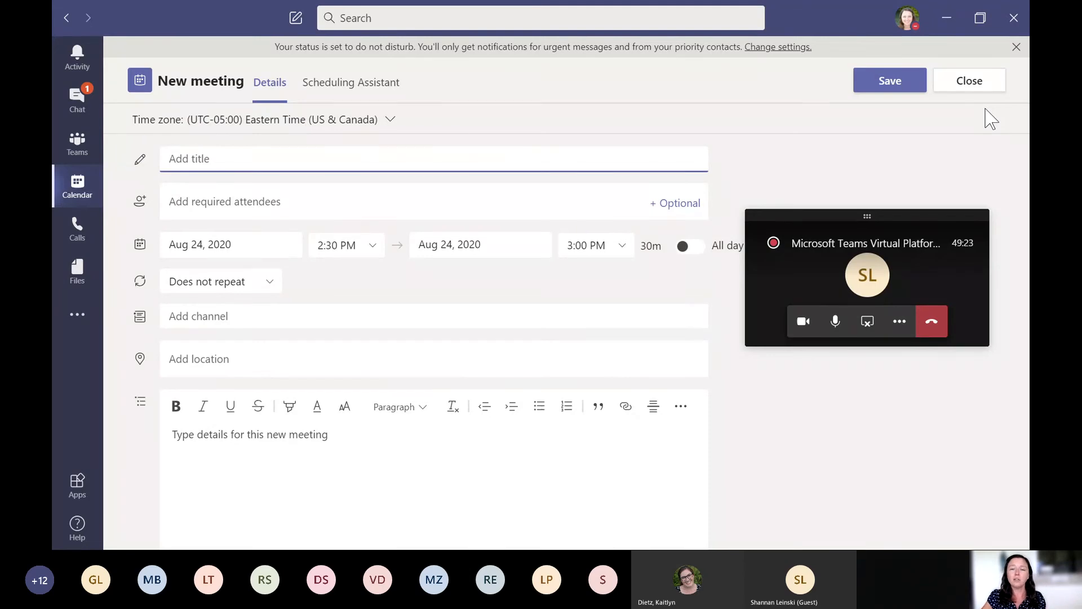
# - Title the new meeting "Fake meeting" and add a colleague from the directory suggestions as a required attendee
pyautogui.moveTo(848, 216); pyautogui.dragTo(890, 185)
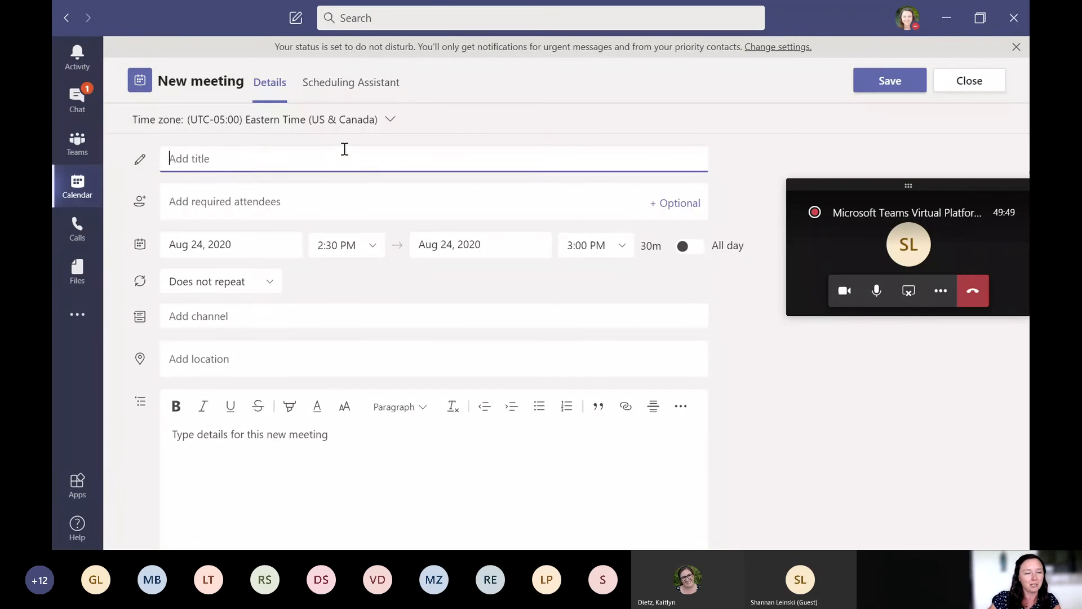
pyautogui.write('Fake')
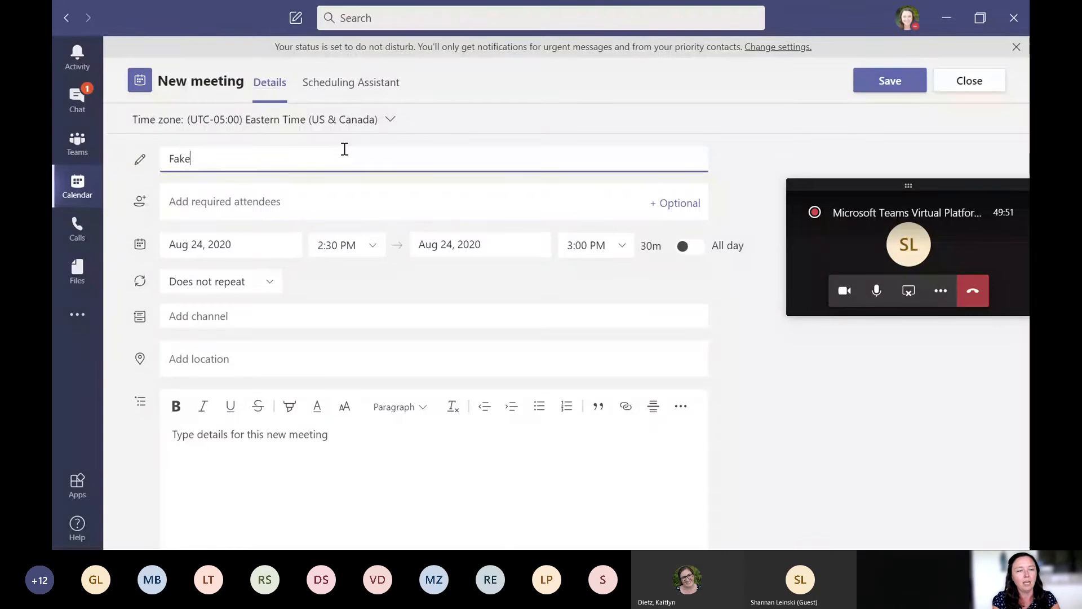
pyautogui.write(' meeting')
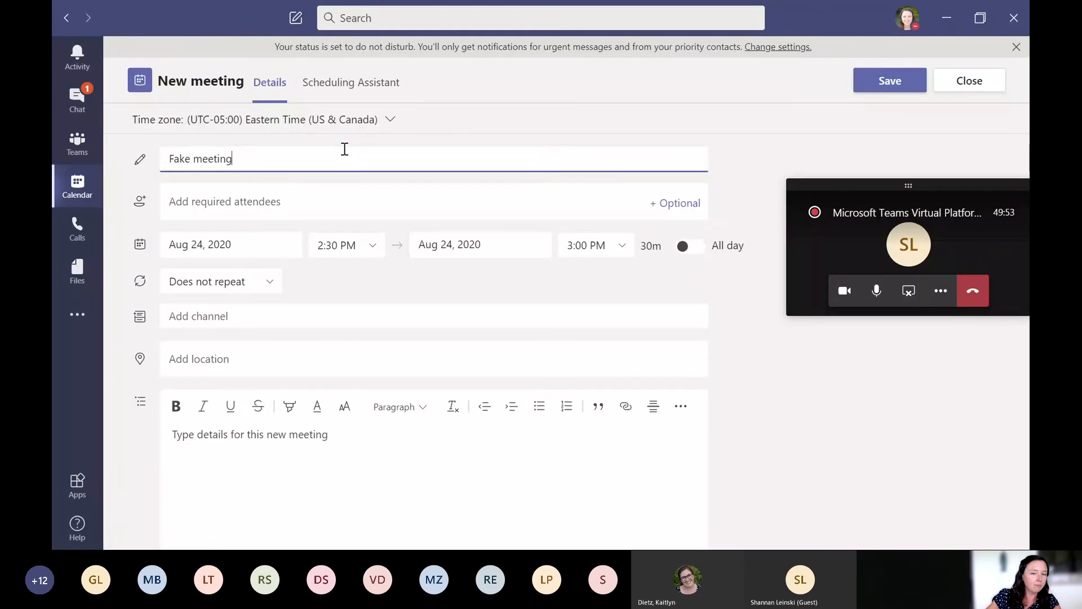
pyautogui.click(514, 200)
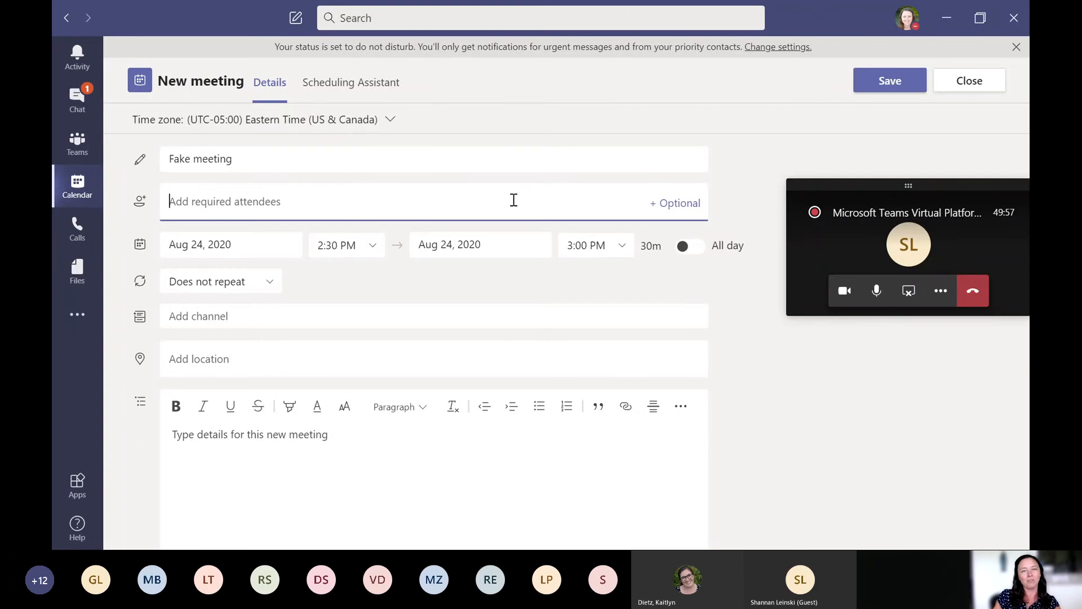
pyautogui.write('Kait')
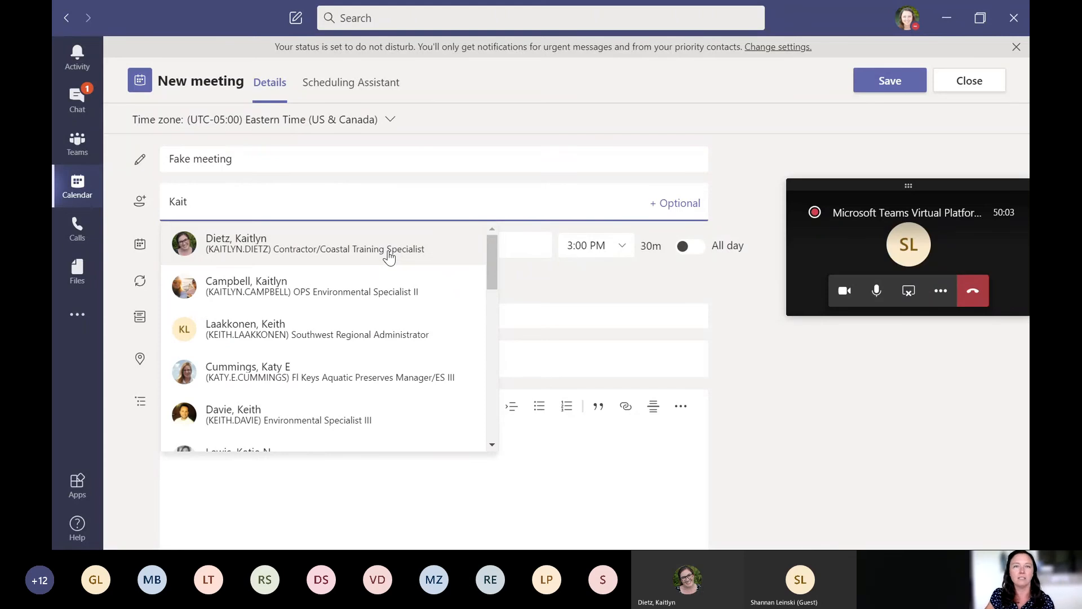
pyautogui.click(425, 251)
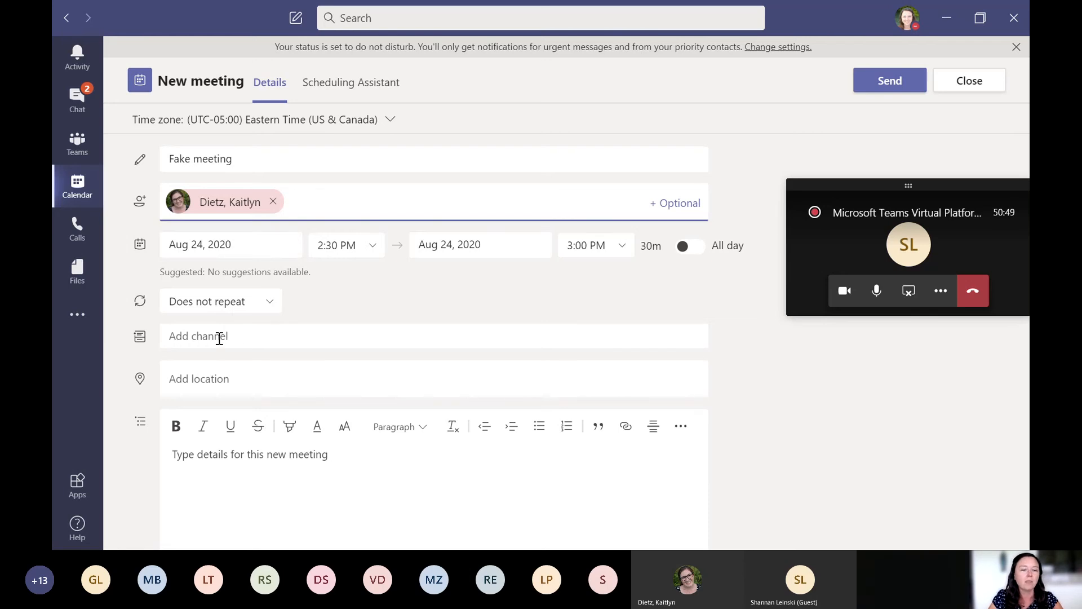
# - Look through the channel and location choices, leave channel, location and details blank, and send the meeting invitation
pyautogui.click(248, 338)
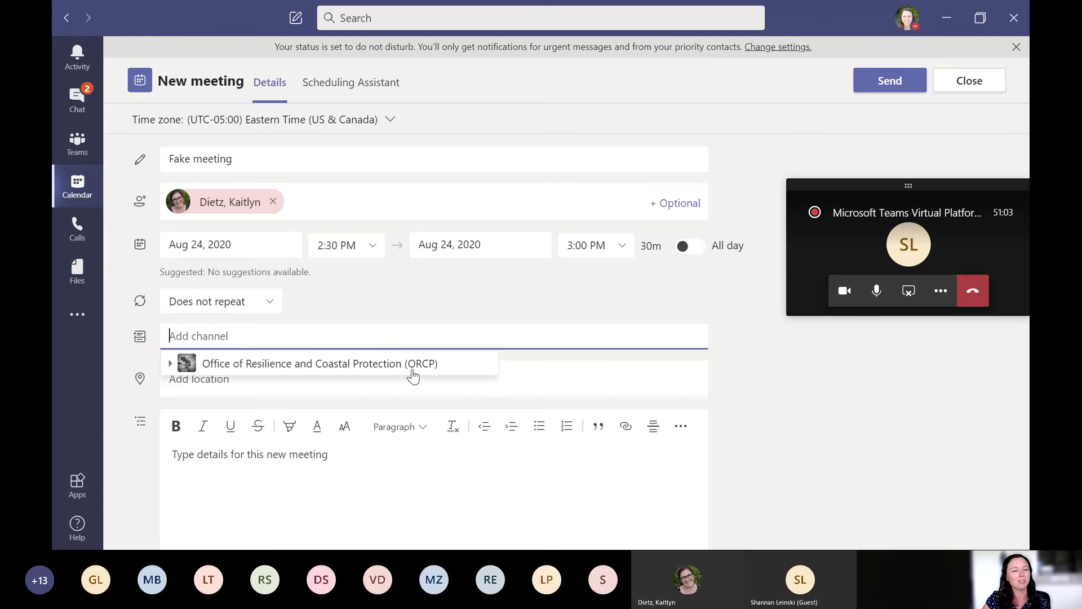
pyautogui.click(169, 364)
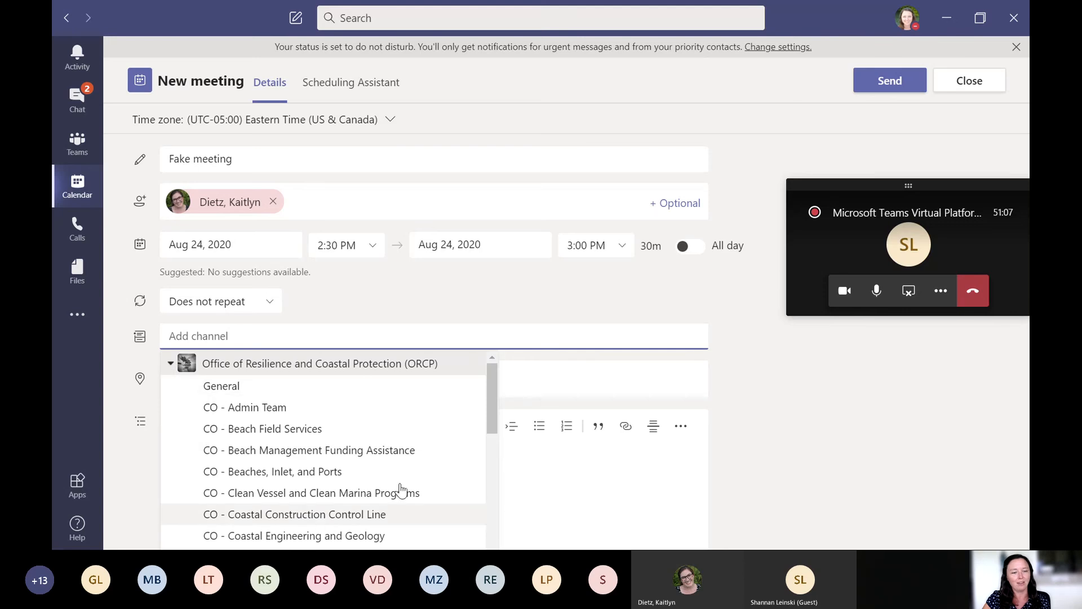
pyautogui.click(526, 382)
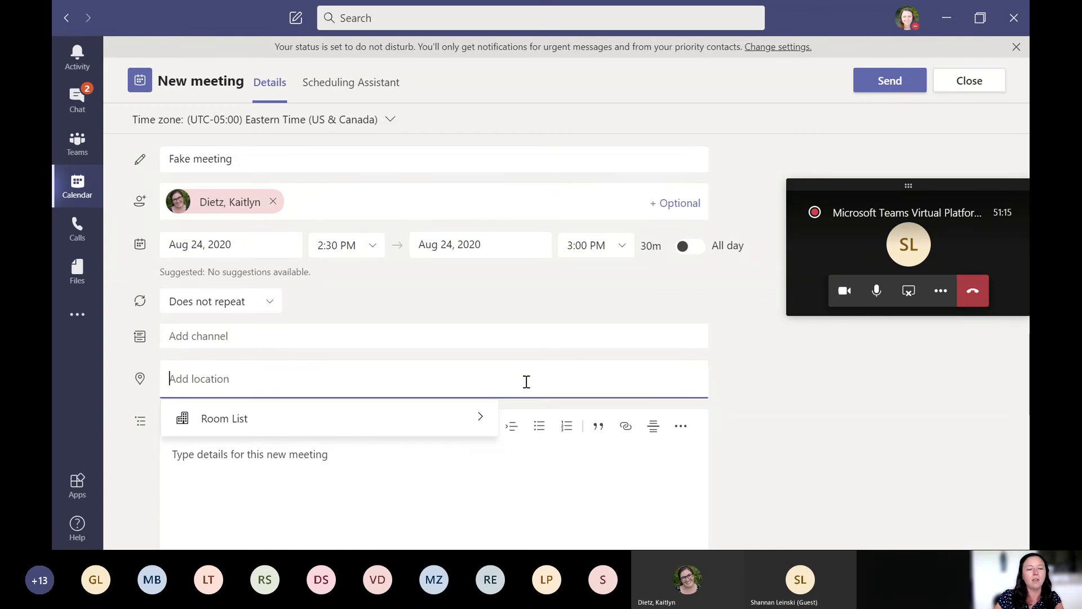
pyautogui.click(548, 506)
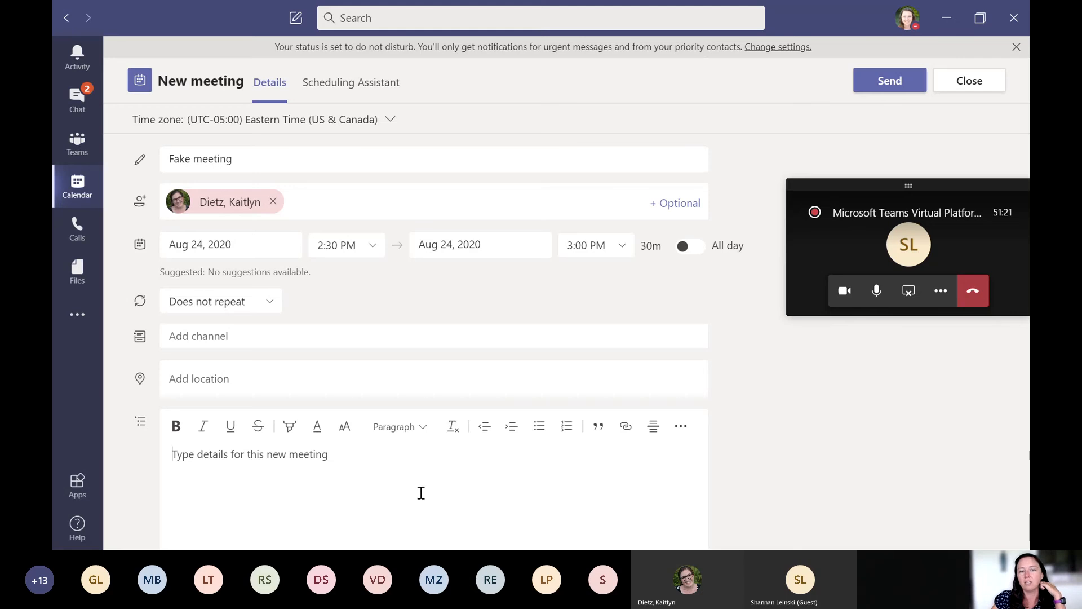
pyautogui.click(903, 89)
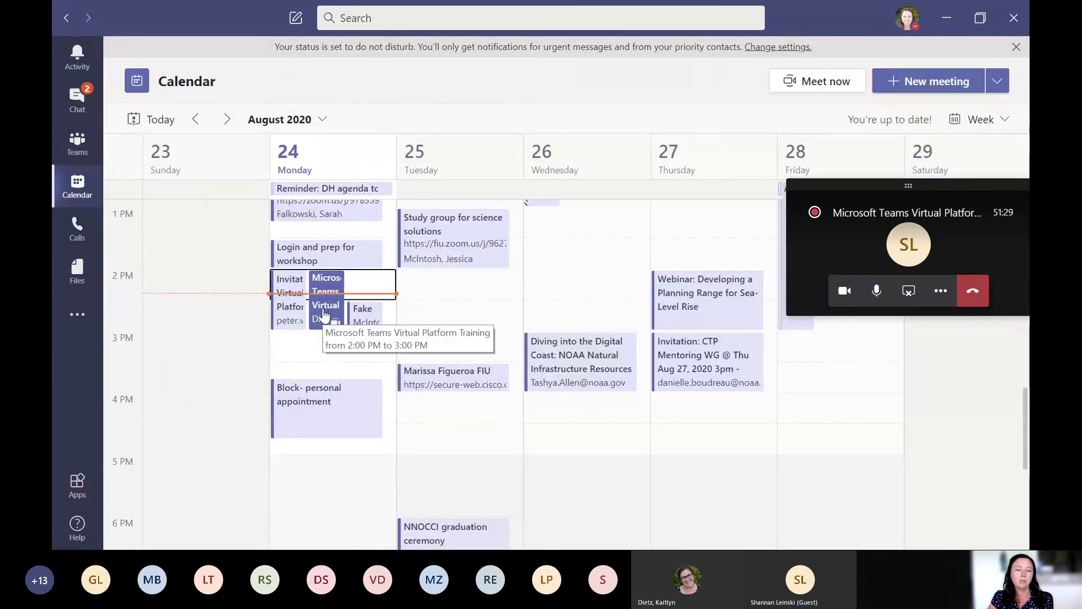
pyautogui.doubleClick(367, 315)
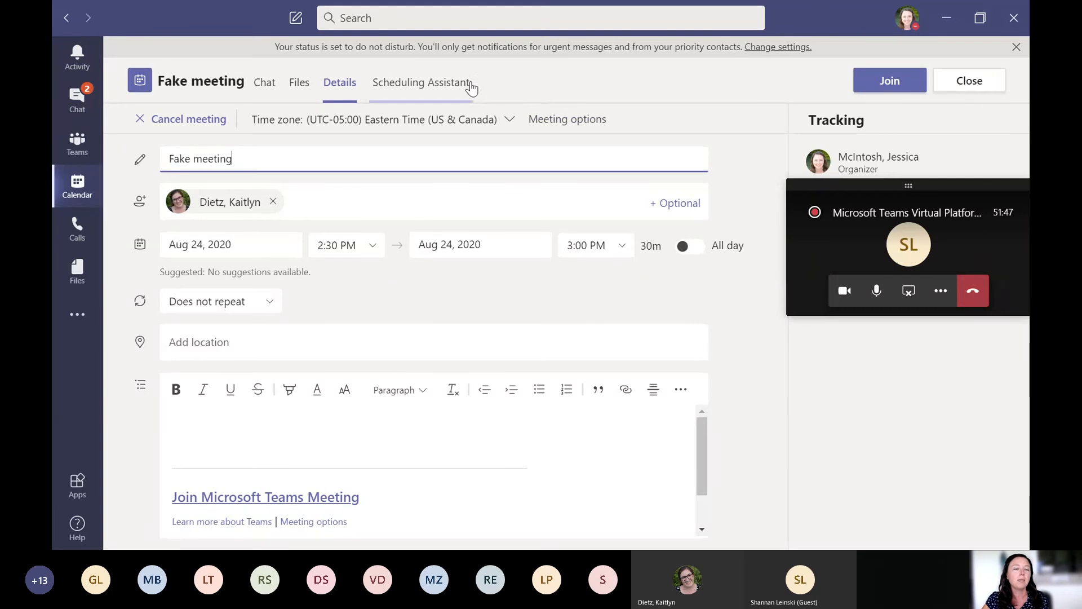
pyautogui.click(262, 93)
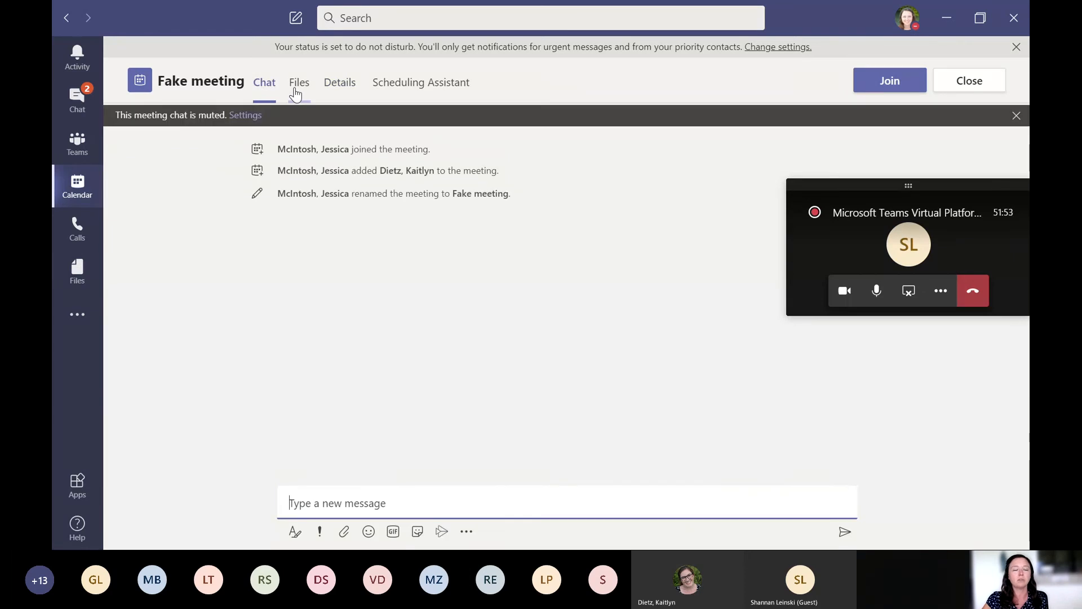
pyautogui.click(296, 93)
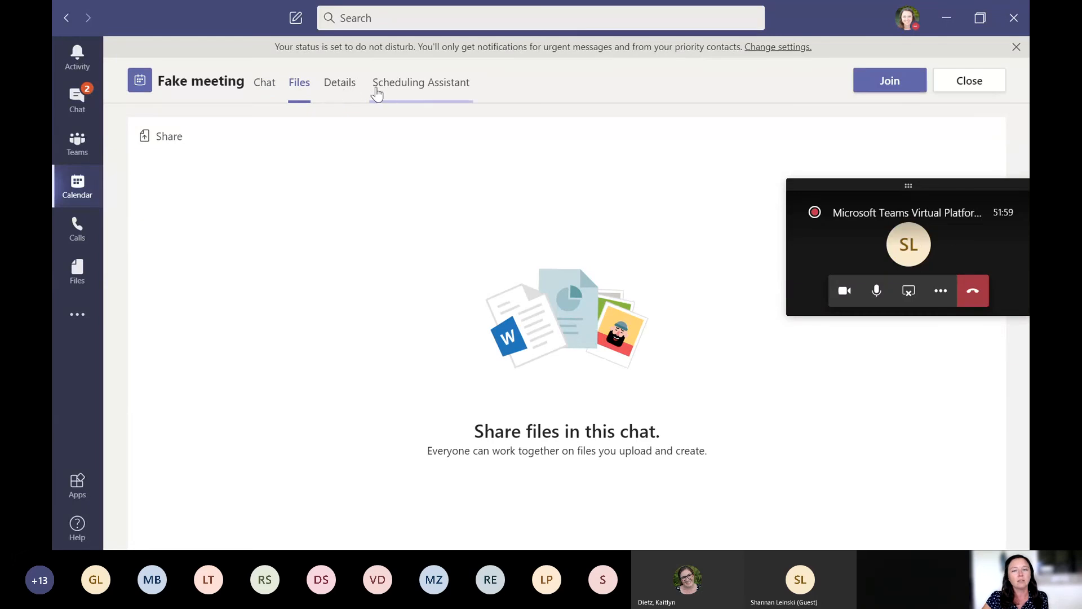
pyautogui.click(341, 95)
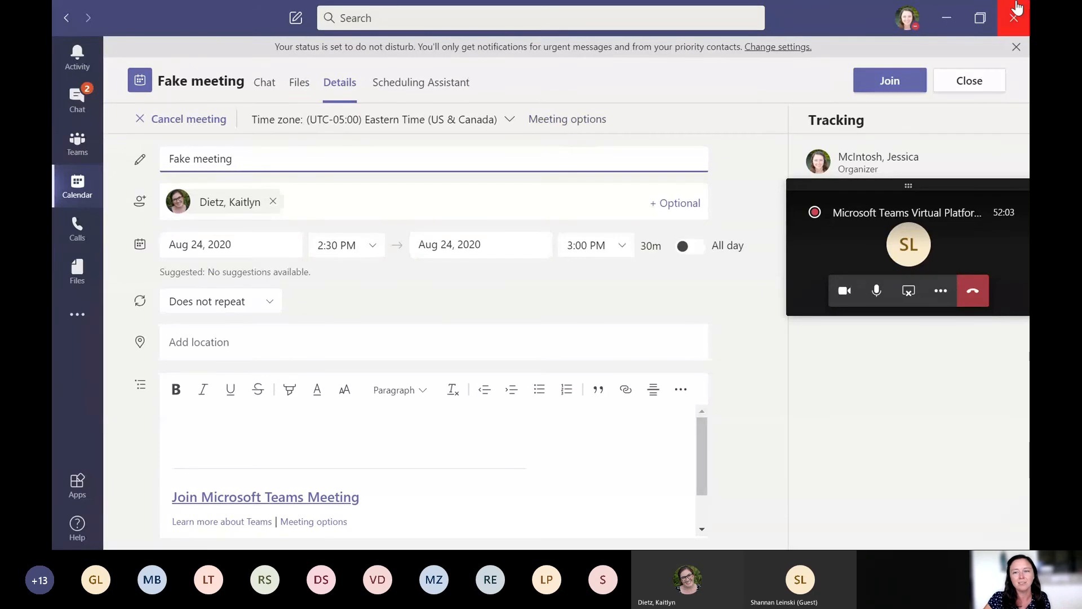
# - Restore the Teams window from full size, shrink it to about two thirds of its width, and reposition it on the desktop
pyautogui.click(980, 26)
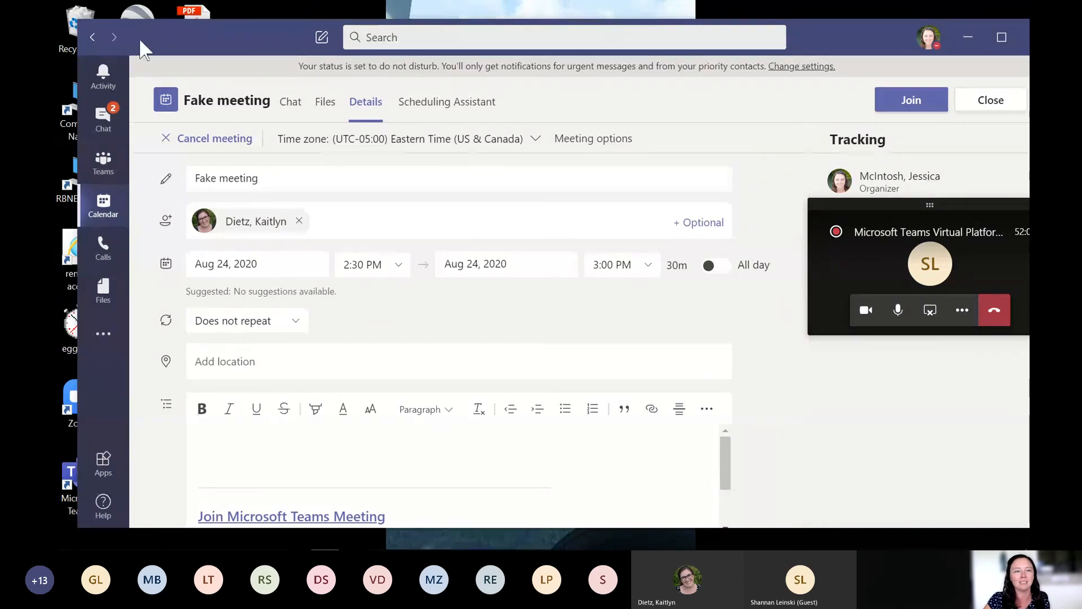
pyautogui.moveTo(243, 29); pyautogui.dragTo(213, 13)
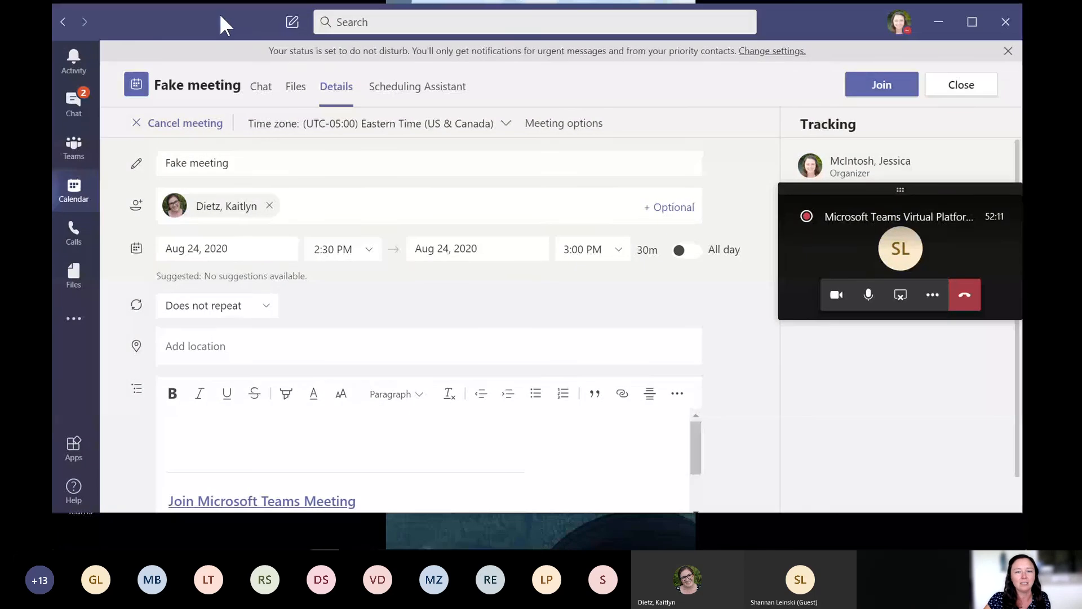
pyautogui.moveTo(1021, 5); pyautogui.dragTo(716, 39)
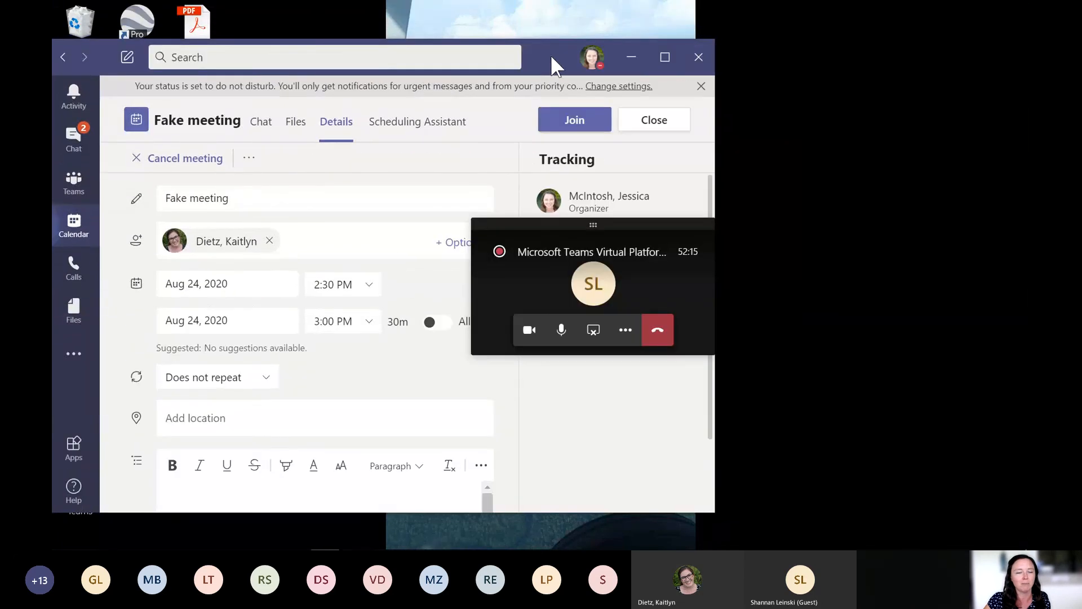
pyautogui.moveTo(550, 55); pyautogui.dragTo(558, 26)
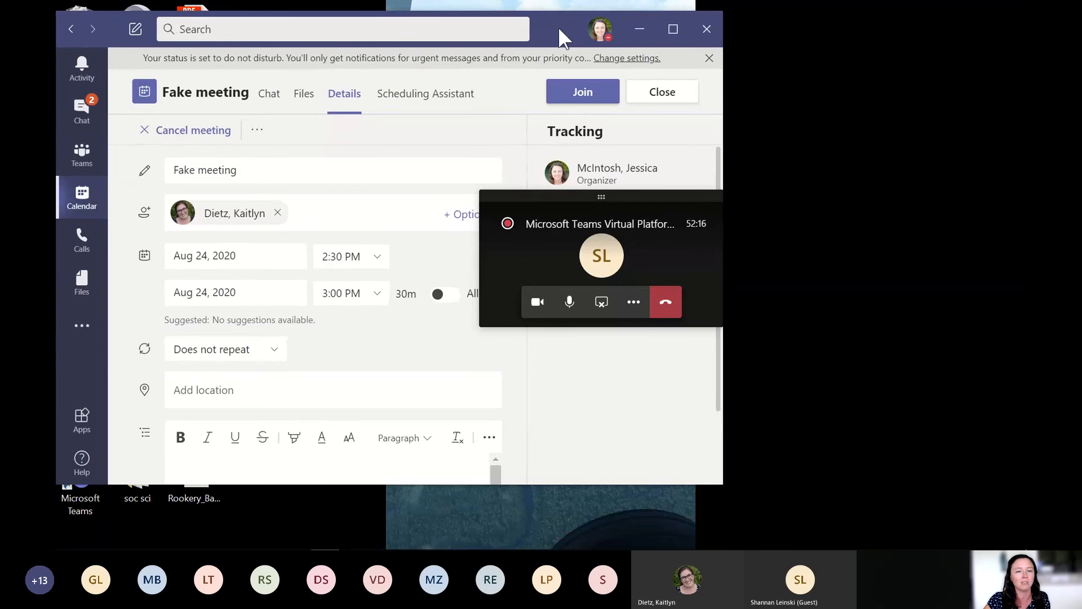
# - Open the Fake meeting's meeting options in the browser and maximize the browser window
pyautogui.click(258, 134)
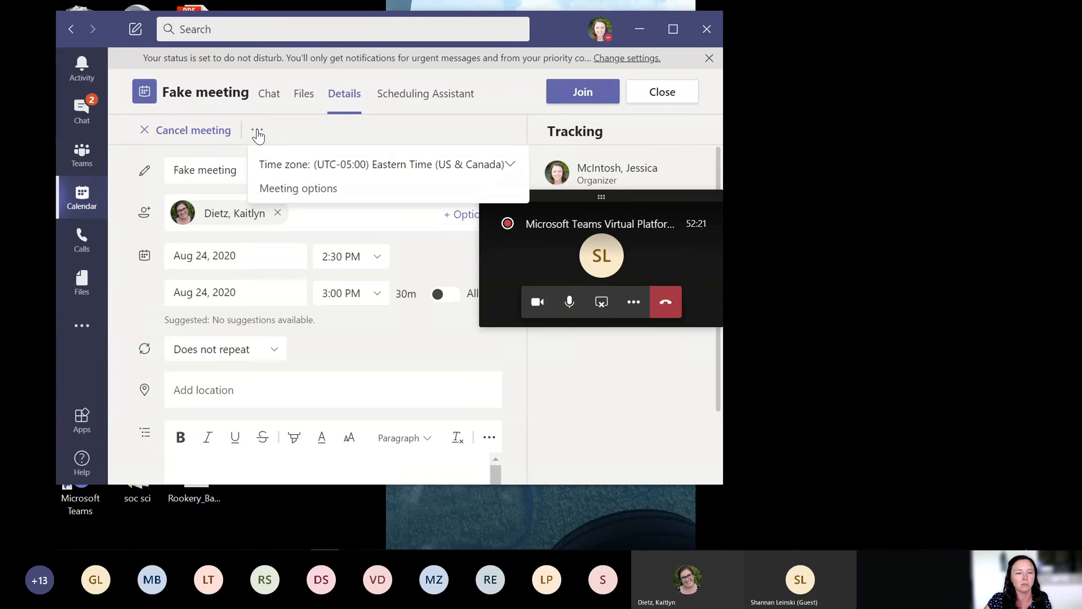
pyautogui.click(275, 192)
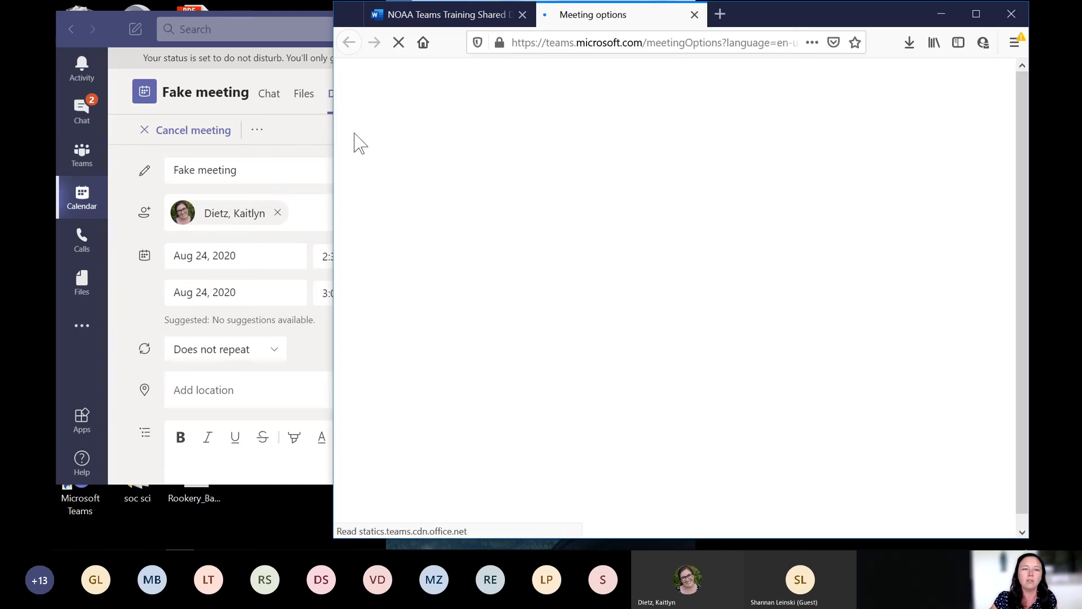
pyautogui.click(975, 16)
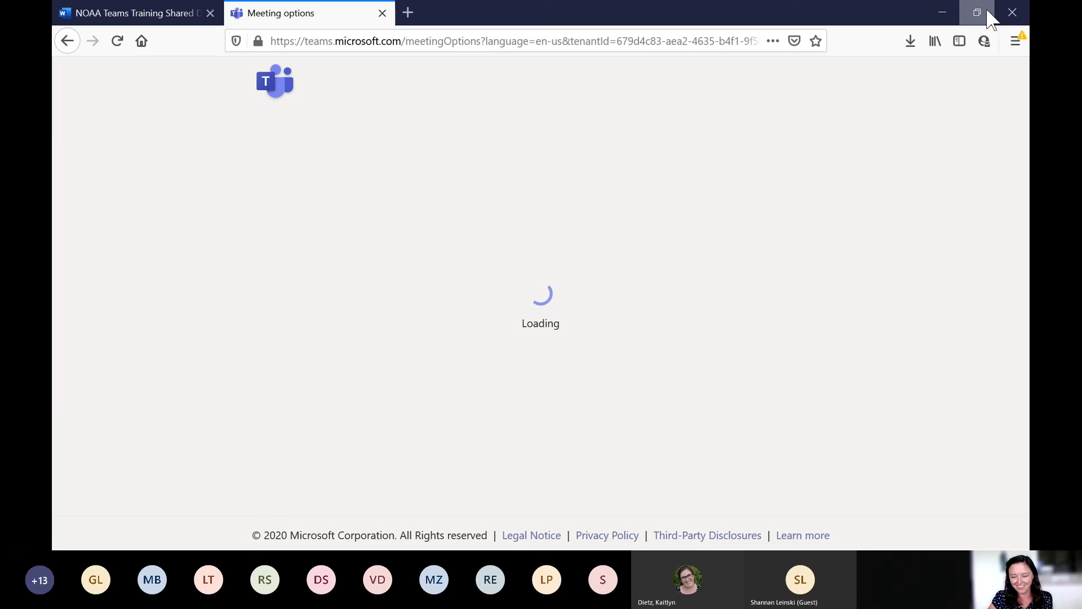
pyautogui.click(987, 11)
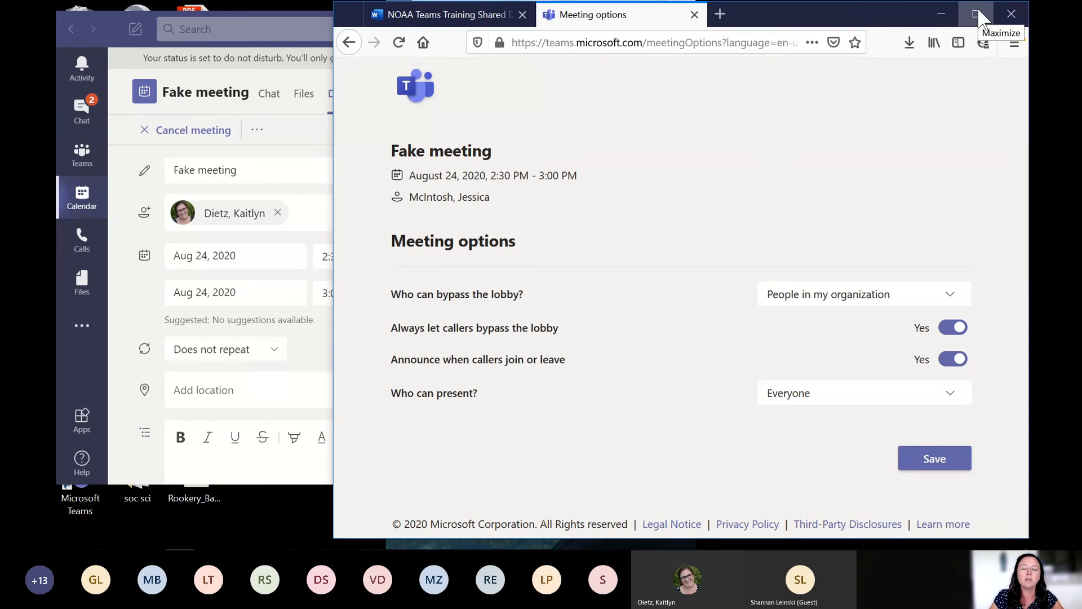
pyautogui.click(977, 16)
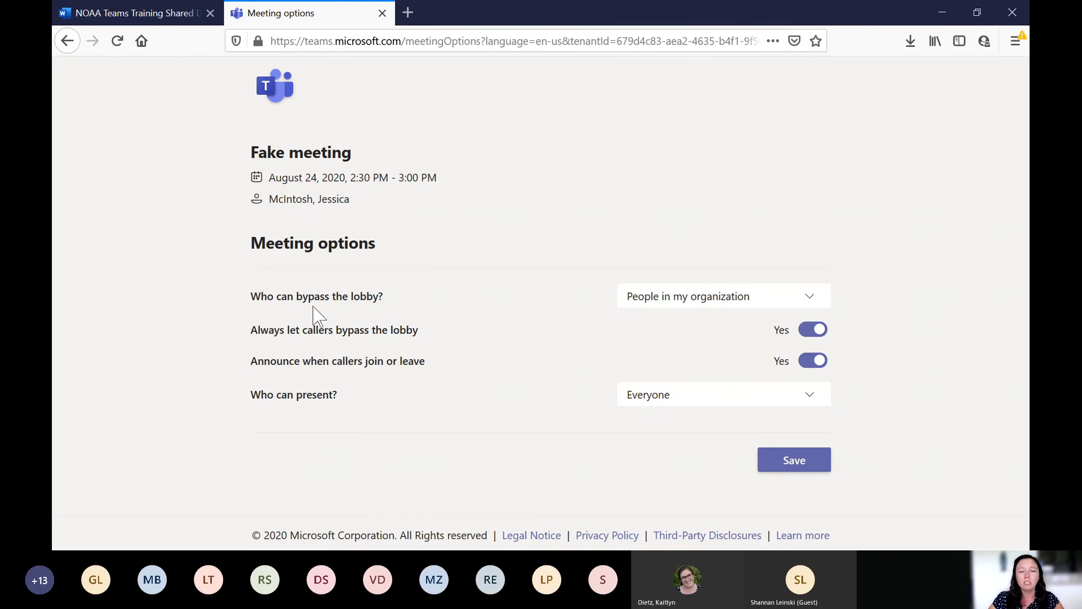
# - Review who can bypass the lobby and set that option to Only me
pyautogui.moveTo(254, 304); pyautogui.dragTo(397, 305)
pyautogui.click(397, 310)
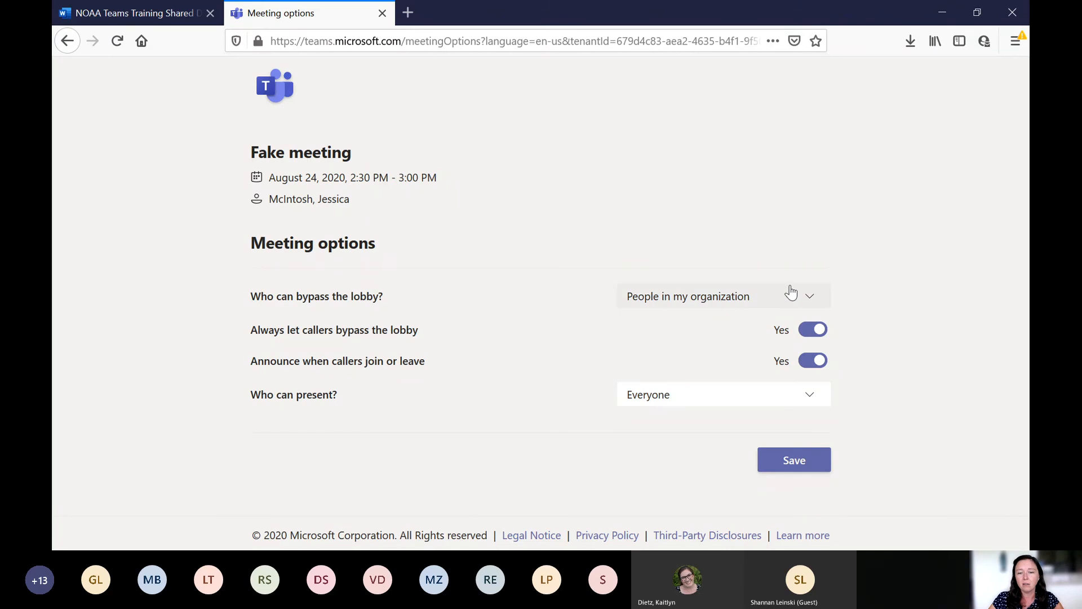
pyautogui.click(812, 302)
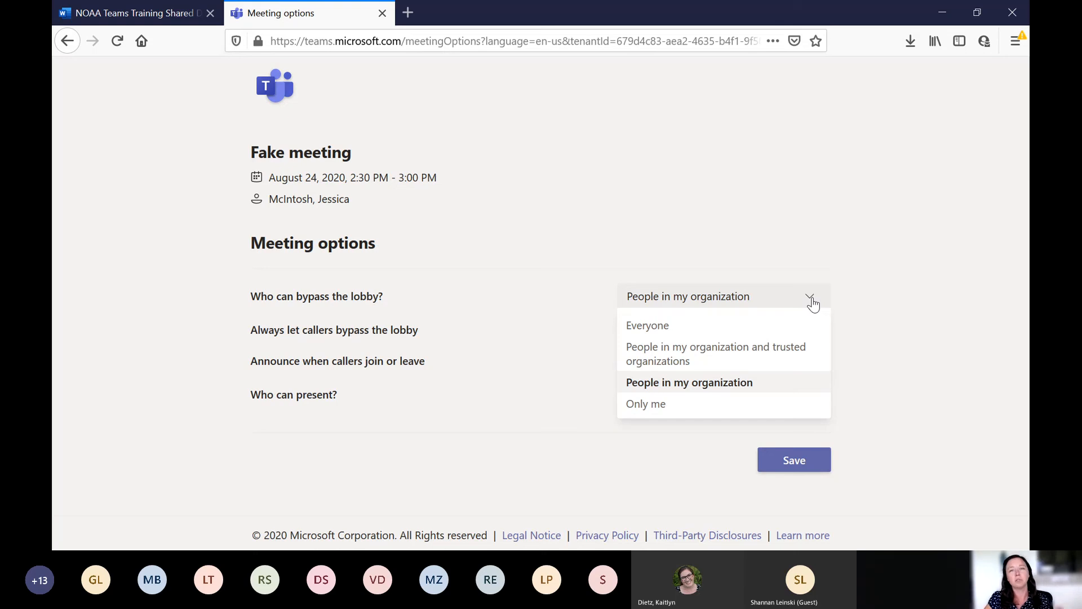
pyautogui.click(866, 317)
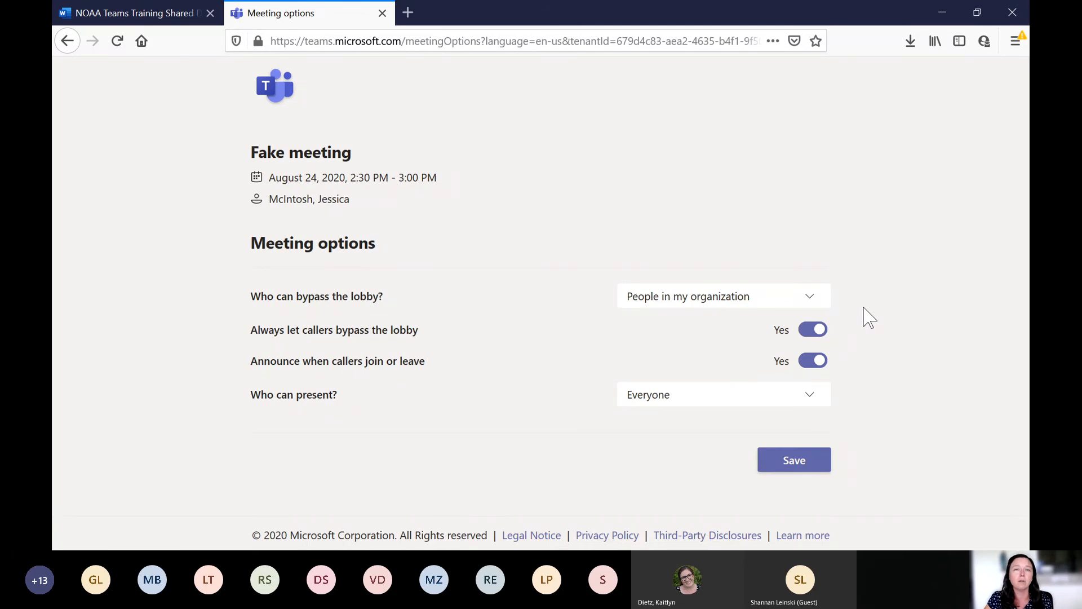
pyautogui.click(801, 299)
pyautogui.click(657, 404)
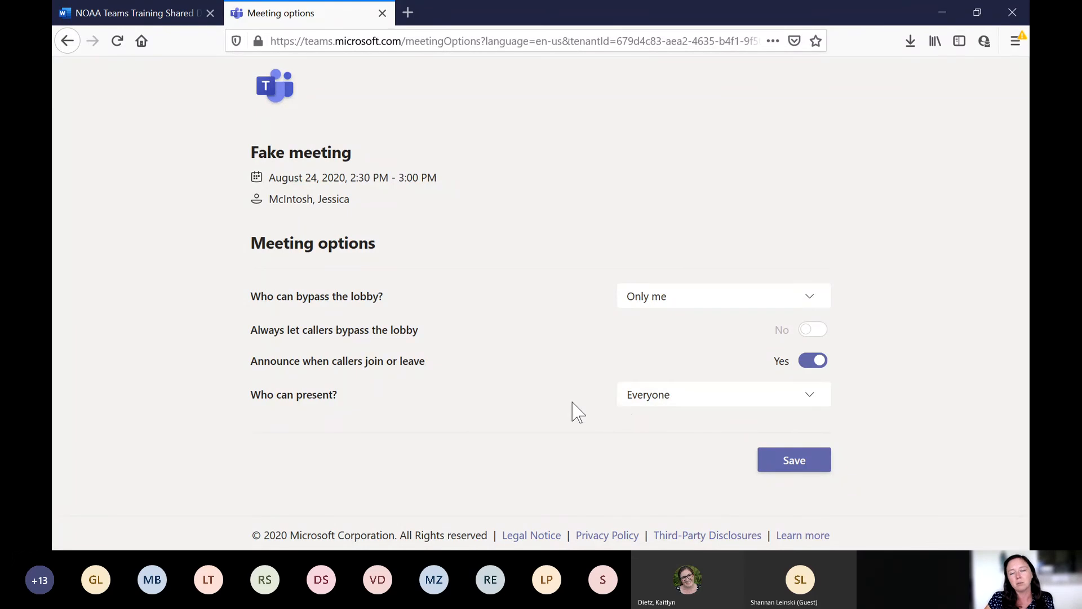
# - Check the choices for who can present, keep Everyone, and save the meeting options
pyautogui.click(778, 401)
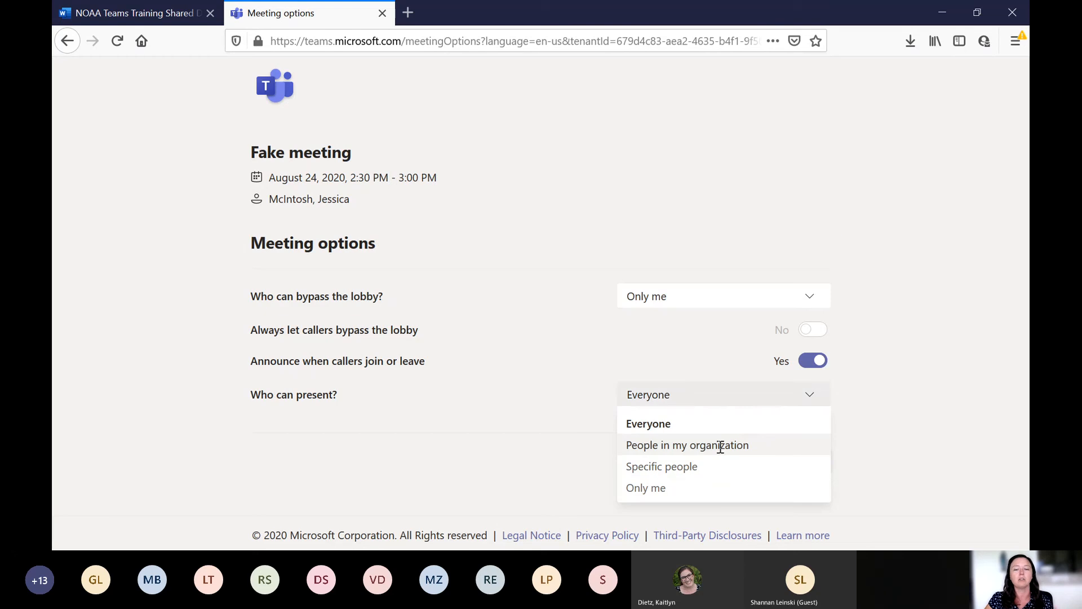
pyautogui.click(919, 163)
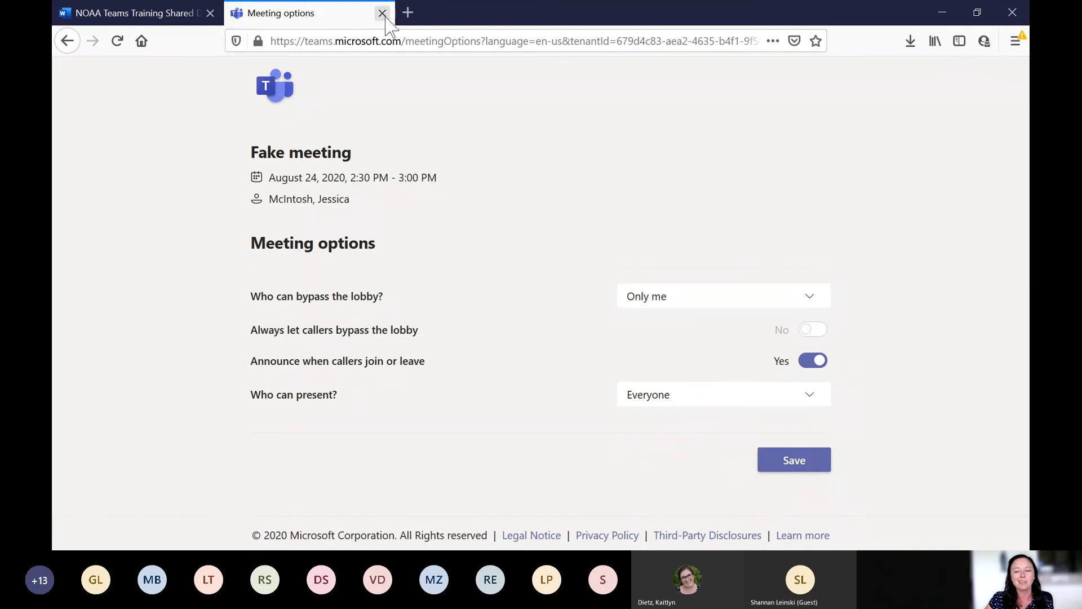
pyautogui.click(797, 462)
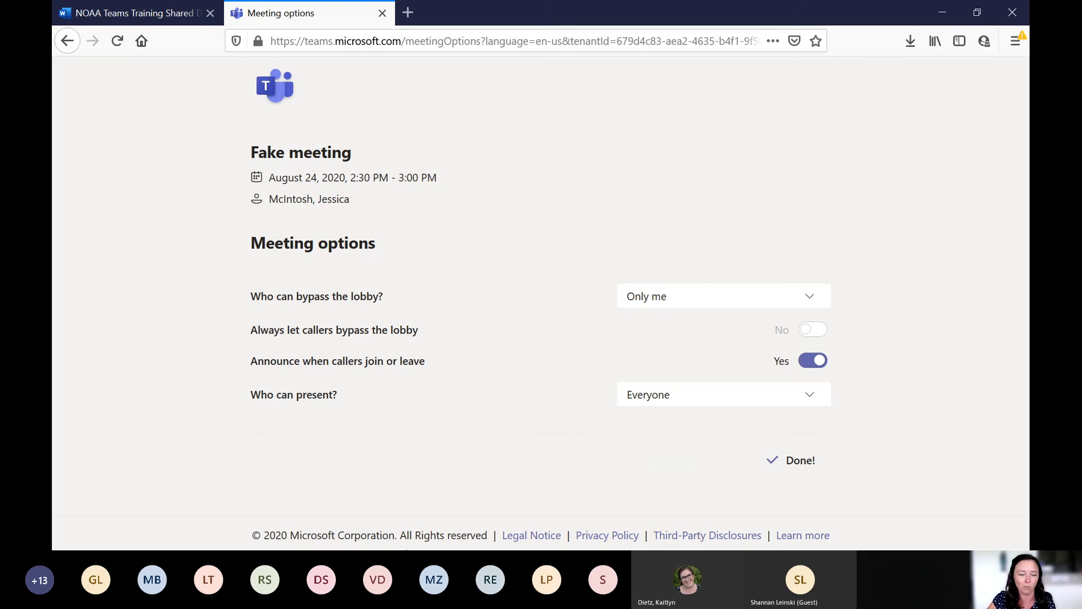
# - Minimize the browser window and stop sharing the screen in the ongoing call
pyautogui.click(942, 12)
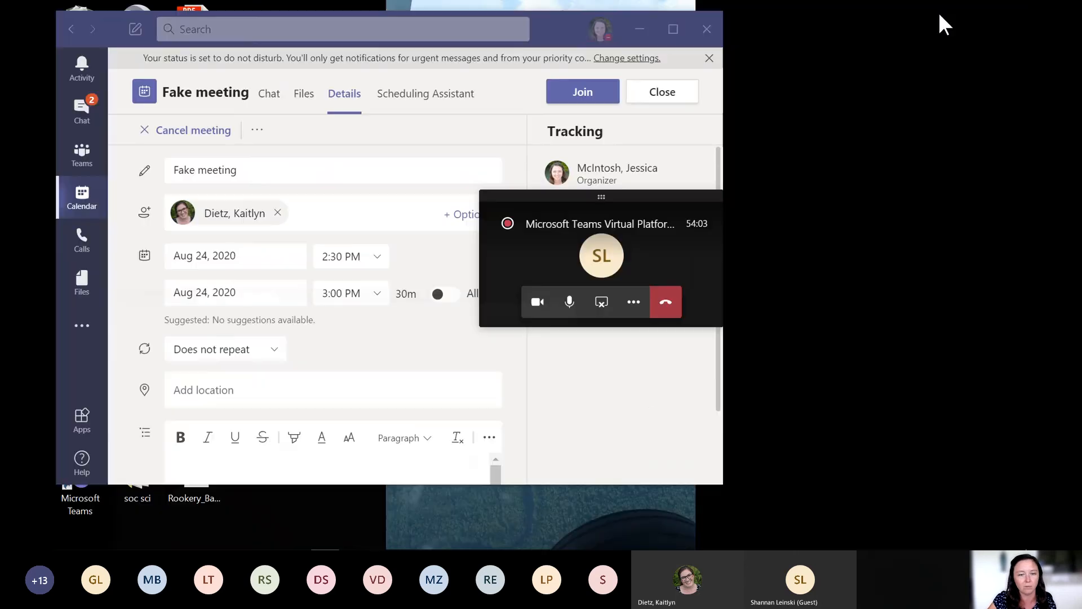
pyautogui.click(601, 303)
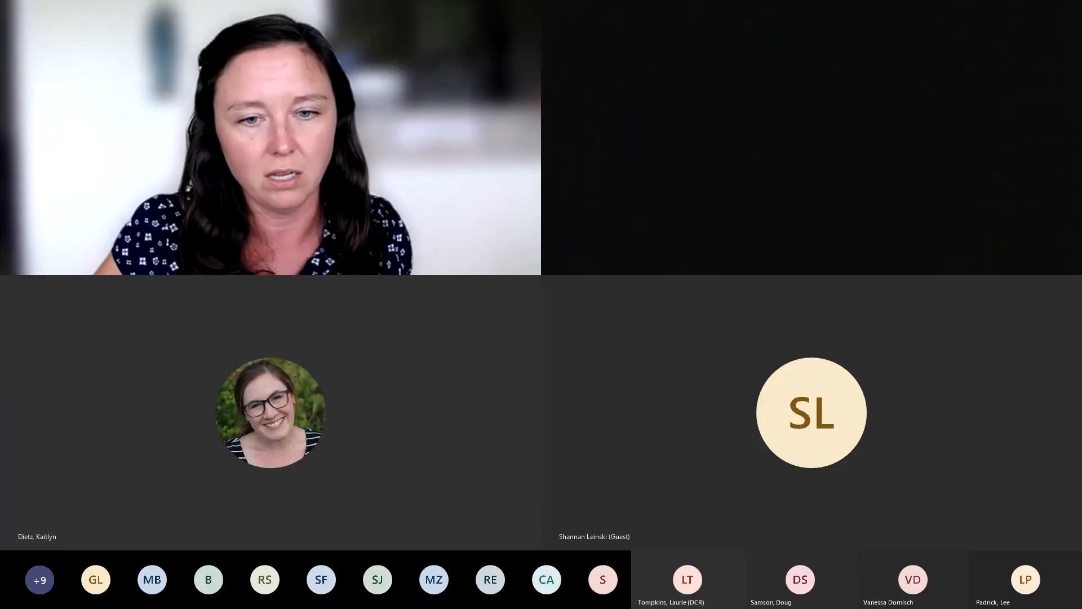